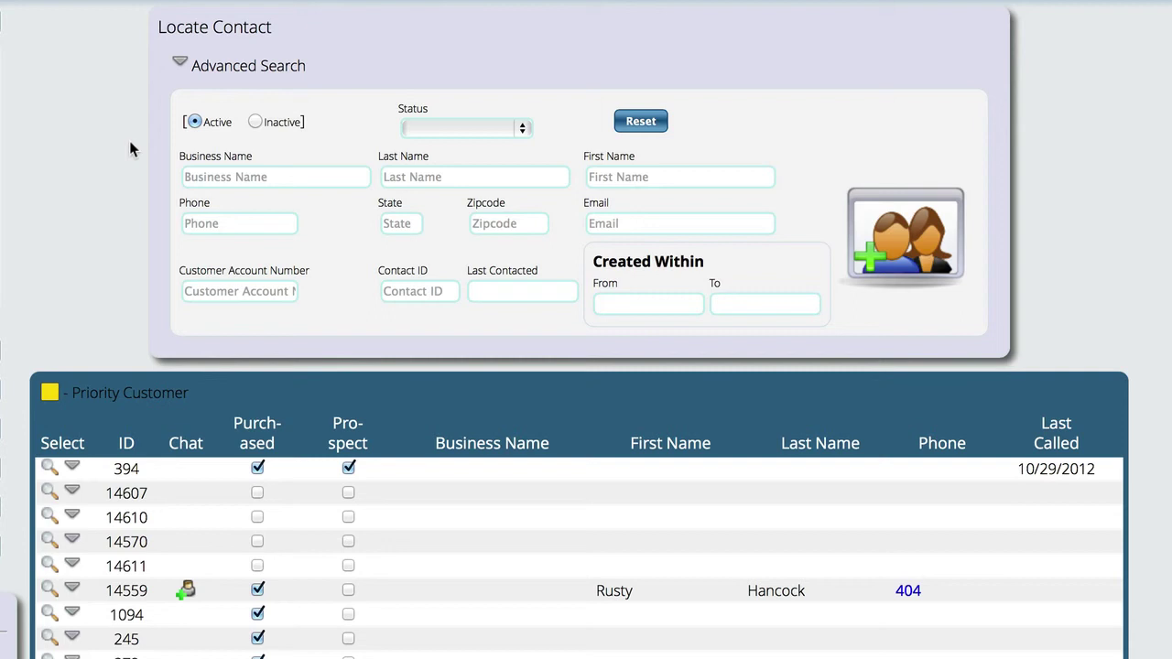
# Search Locate Contact for the new person's last and first name to check for an existing record
pyautogui.click(424, 176)
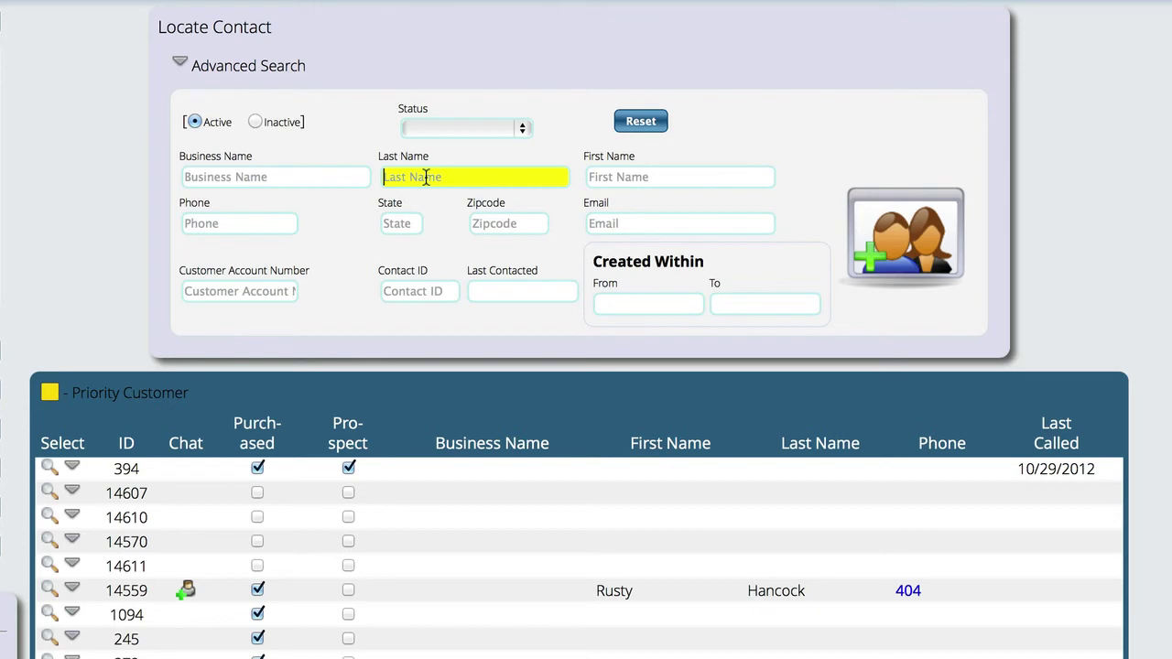
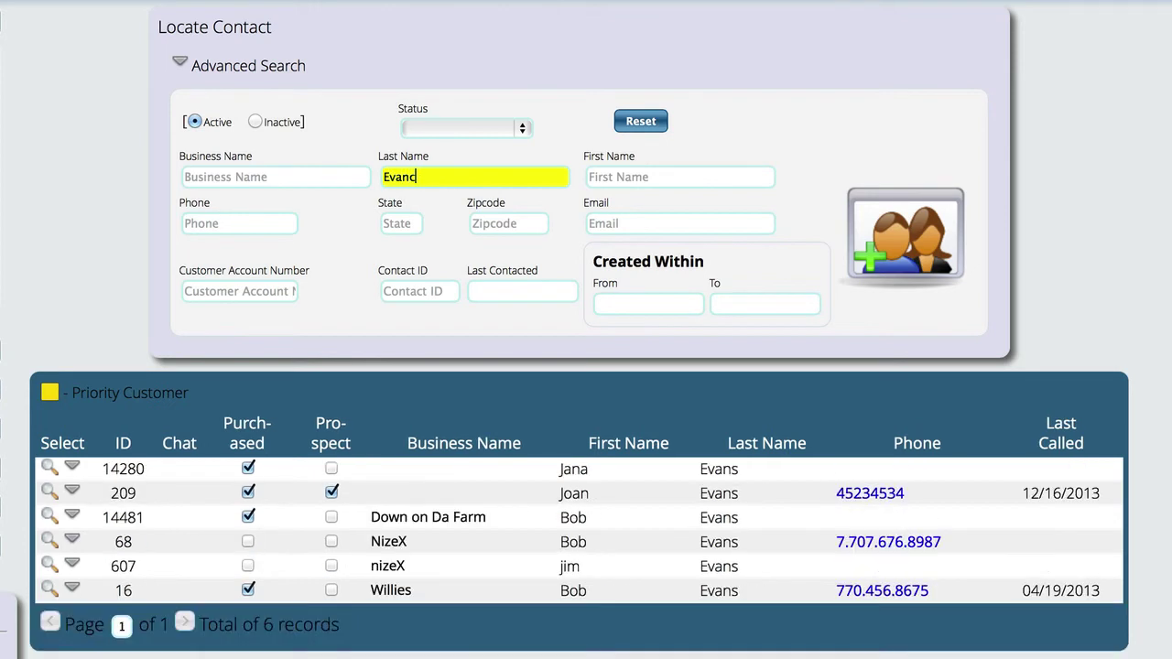
pyautogui.click(641, 177)
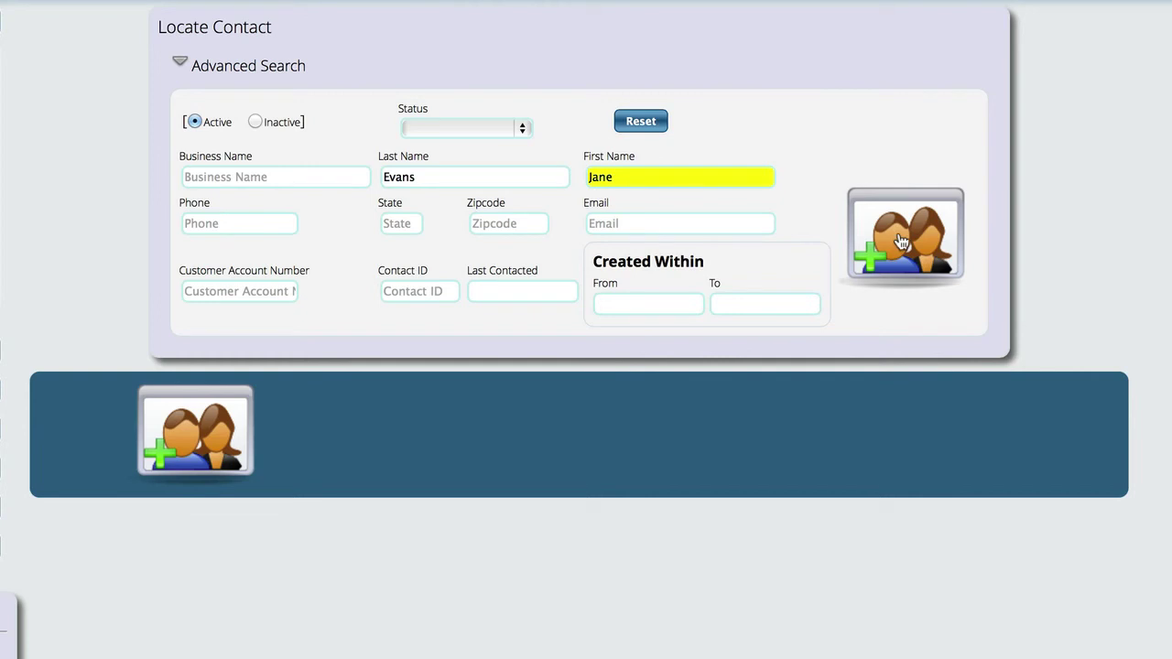
# Create a new contact with position Sales, business ABC Corp, and gender female
pyautogui.click(901, 240)
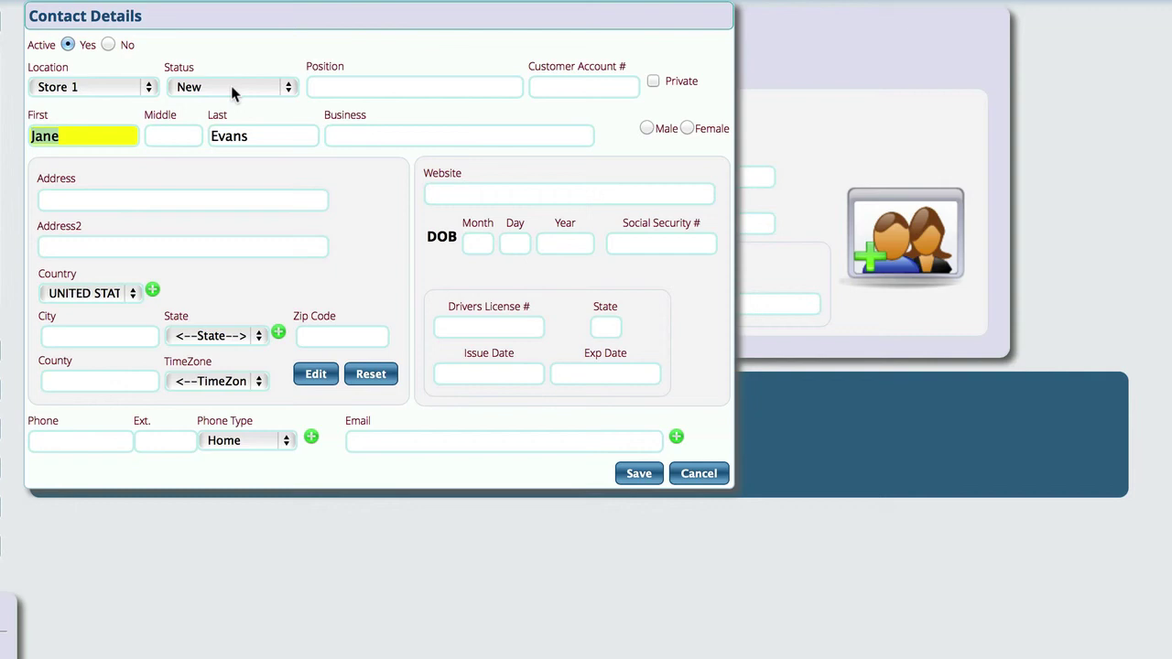
pyautogui.click(361, 88)
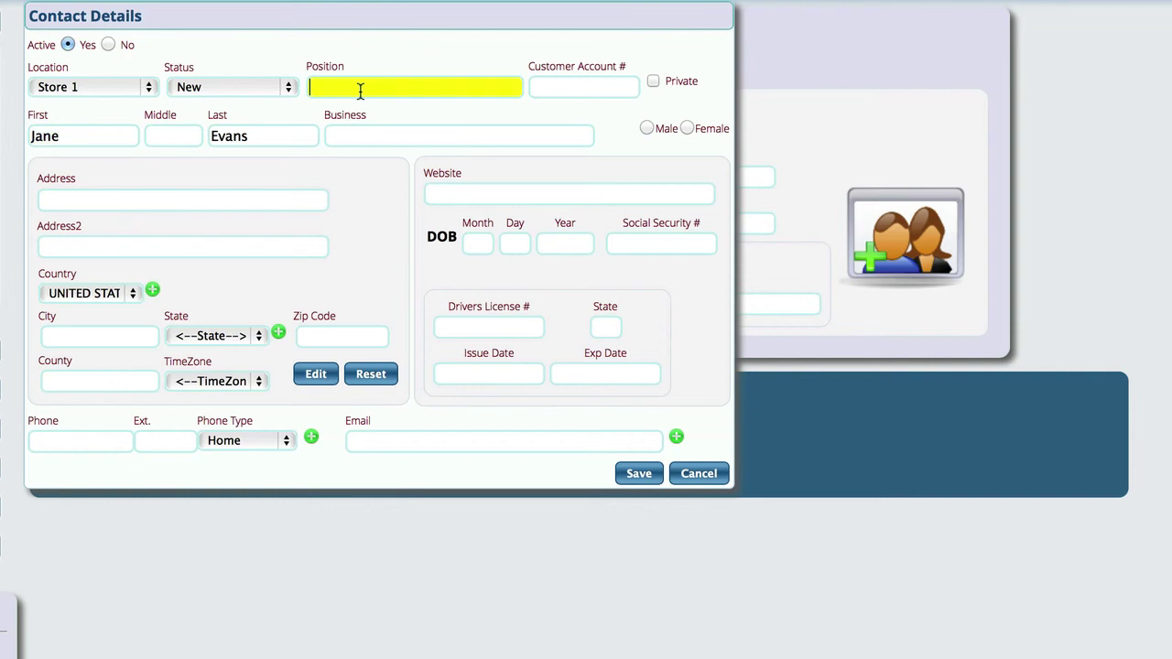
pyautogui.write('Sales')
pyautogui.click(369, 137)
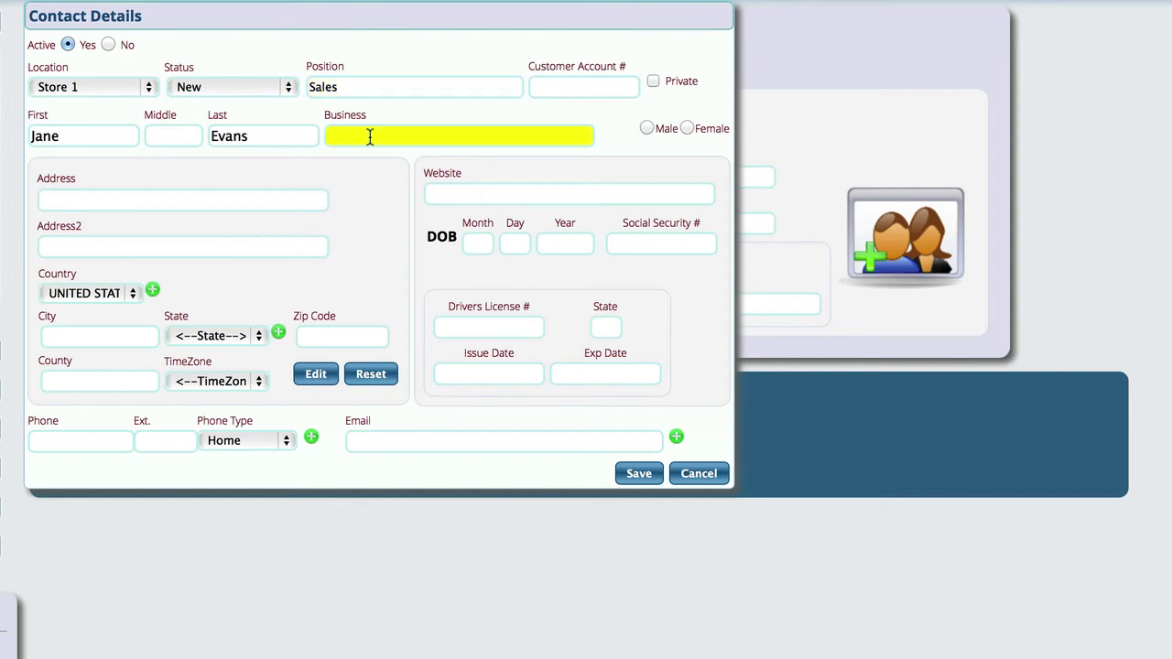
pyautogui.write('ABC Corp')
pyautogui.click(687, 129)
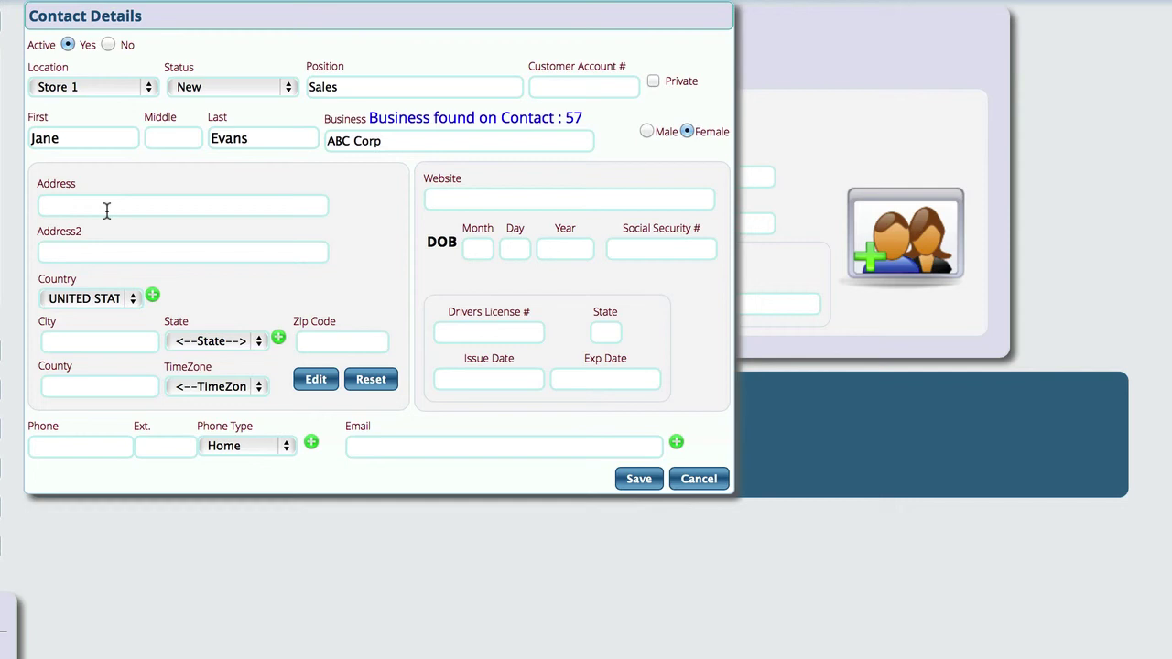
# Enter the contact's phone number and add a second phone row typed Cell Phone
pyautogui.click(106, 211)
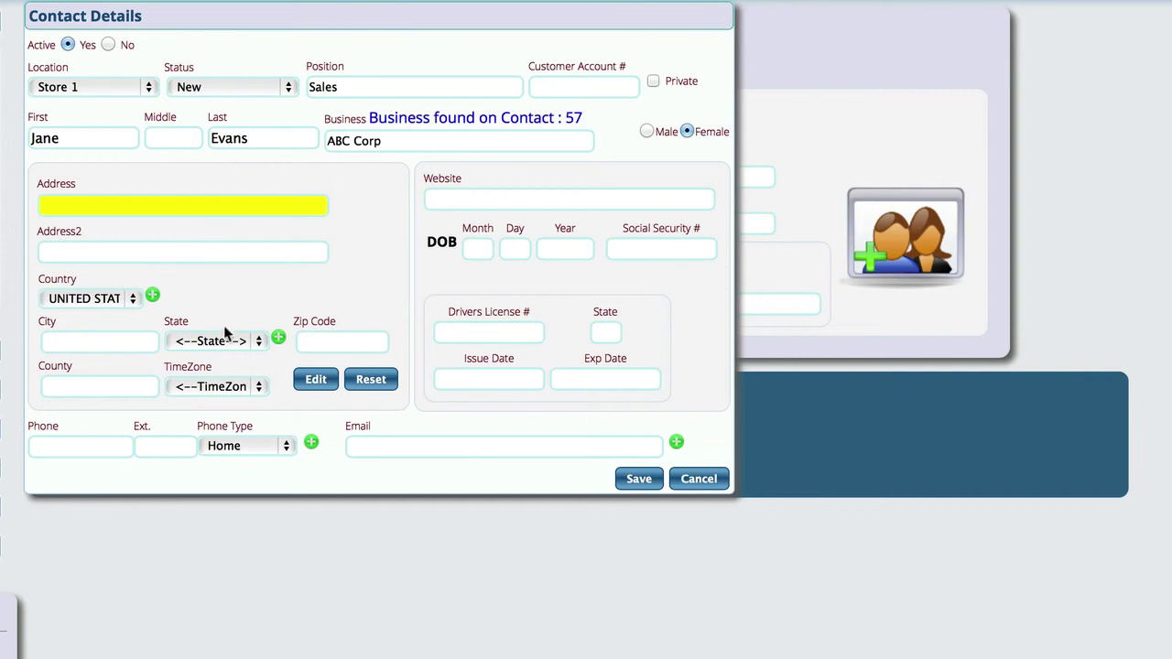
pyautogui.click(60, 447)
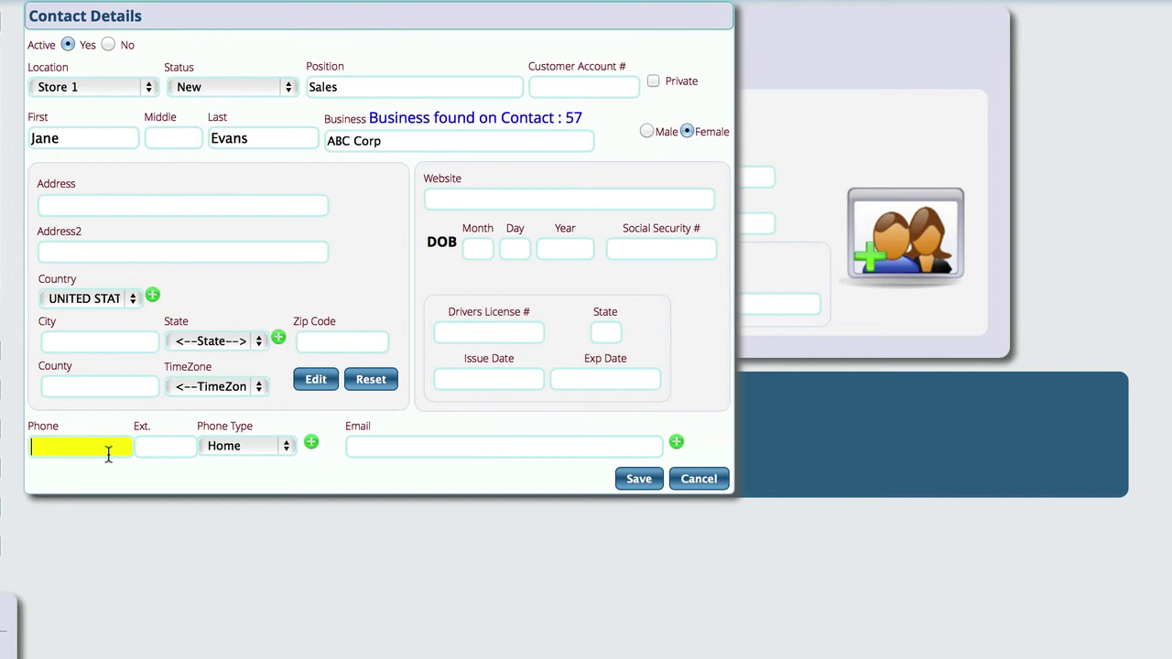
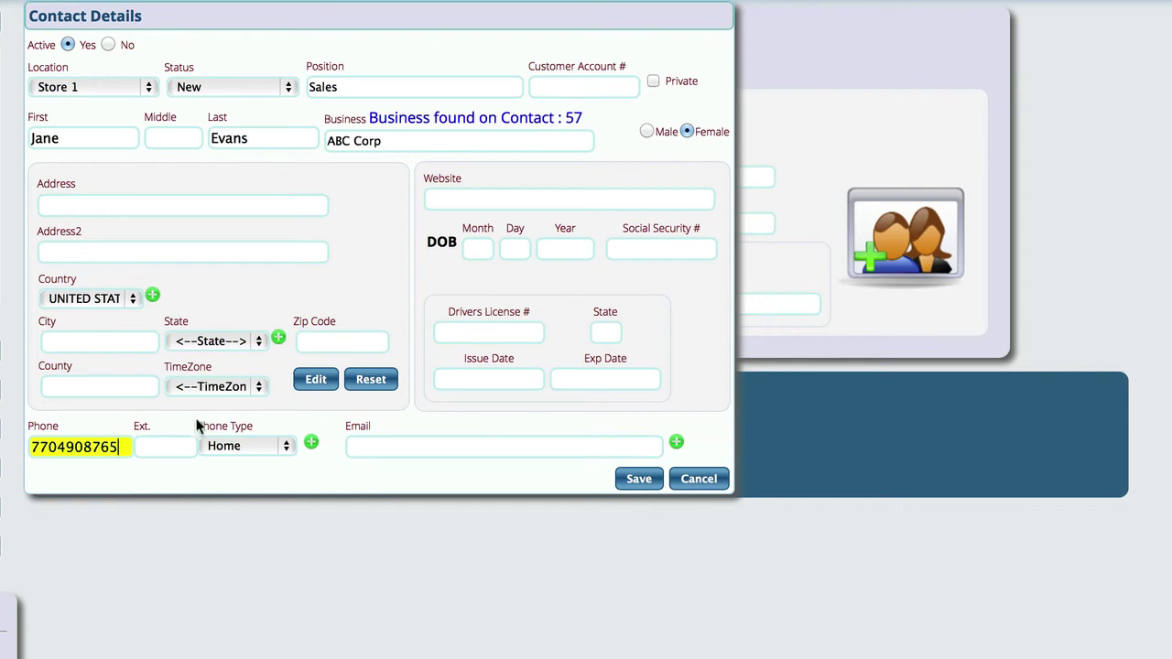
pyautogui.click(311, 442)
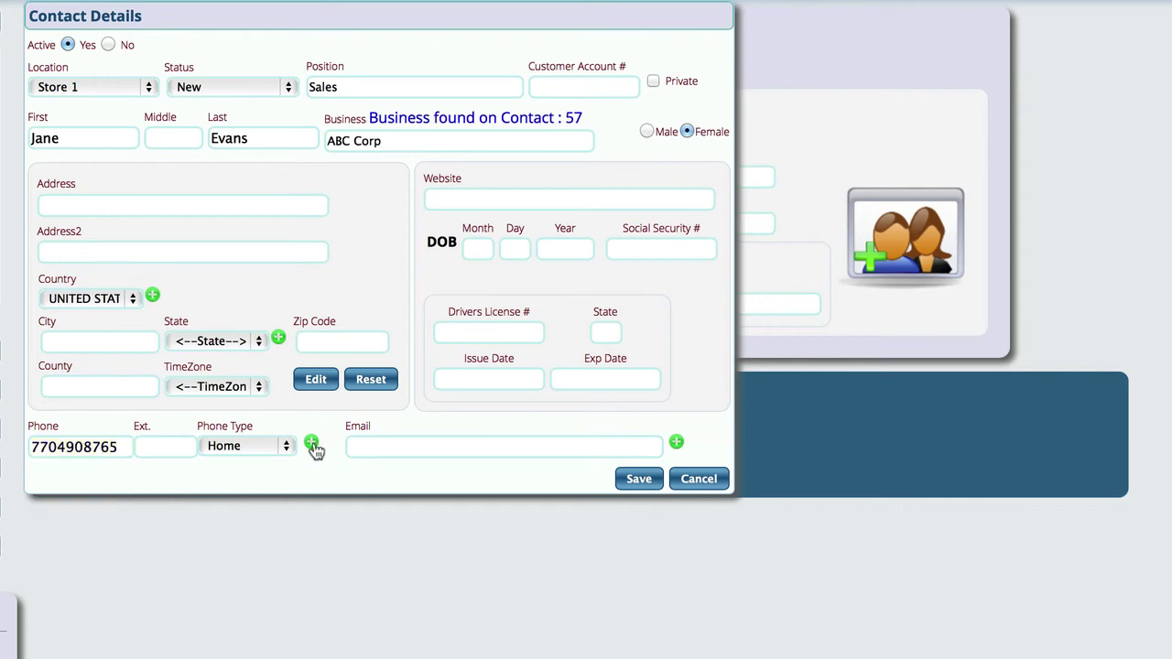
pyautogui.click(255, 449)
pyautogui.click(289, 463)
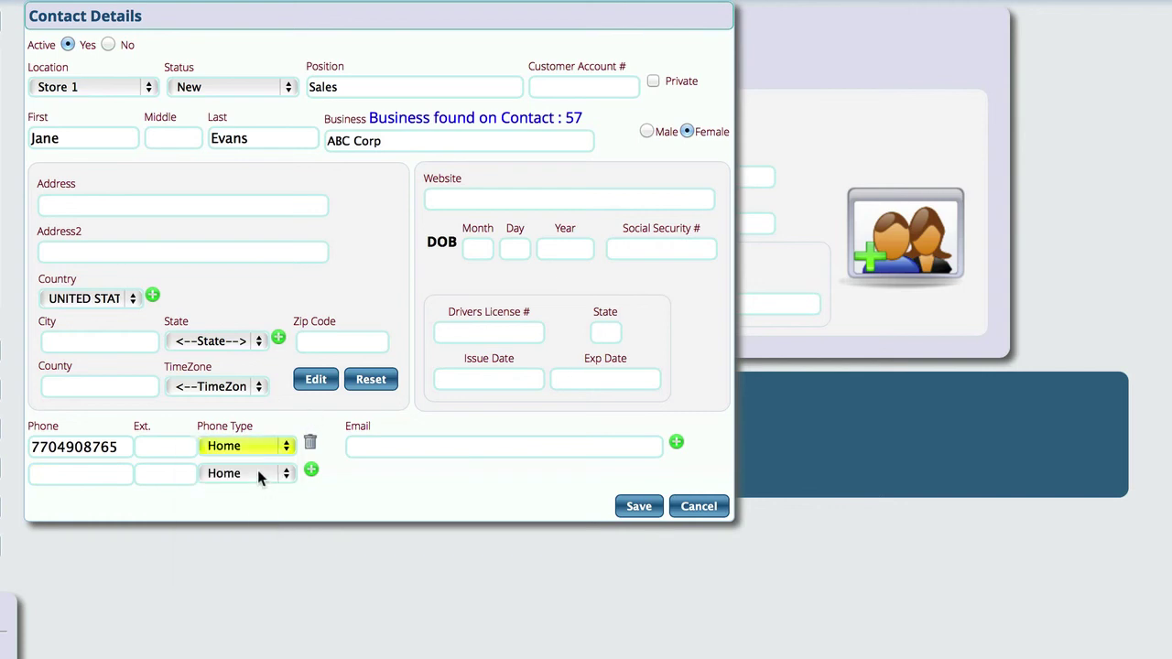
pyautogui.click(259, 471)
pyautogui.click(238, 507)
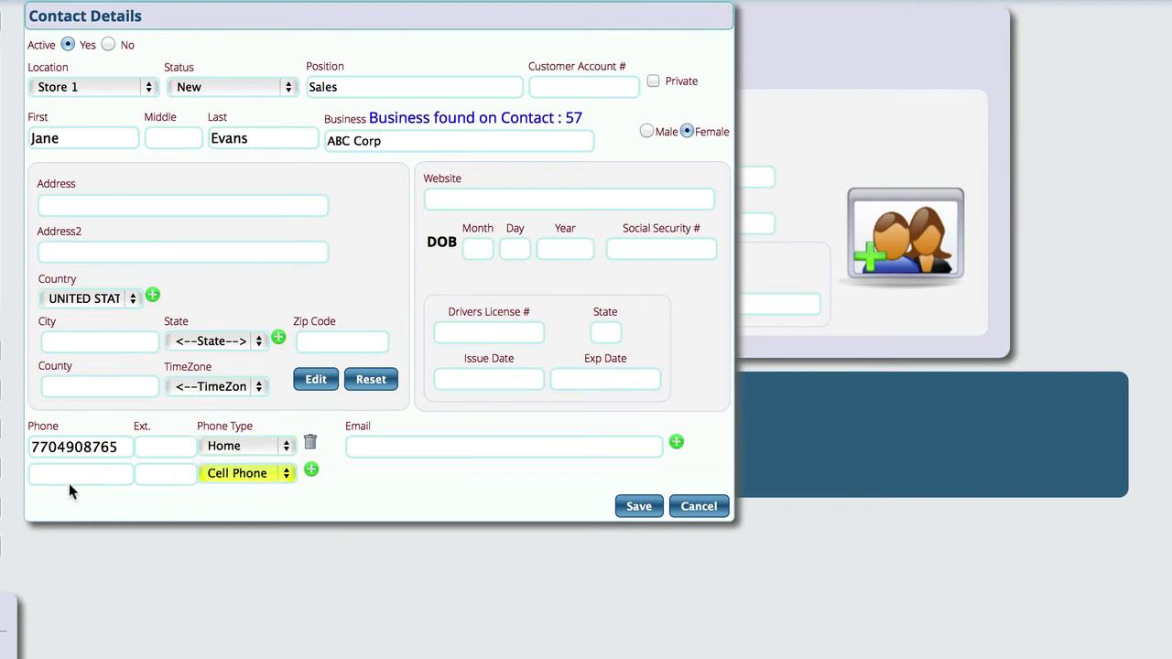
pyautogui.click(375, 447)
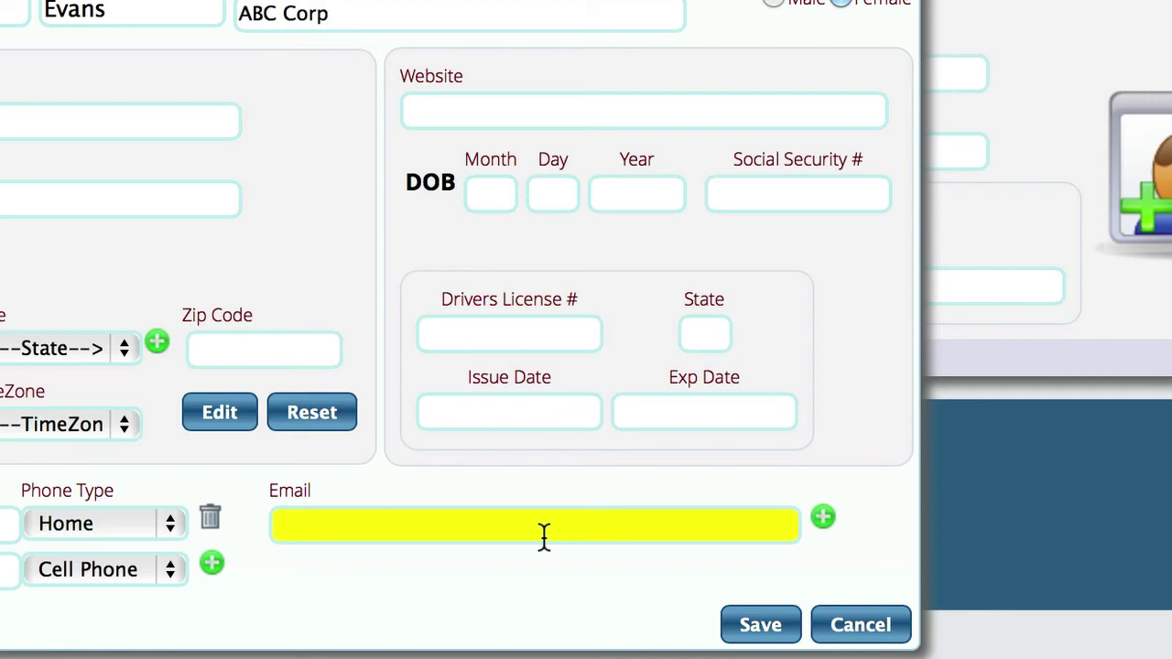
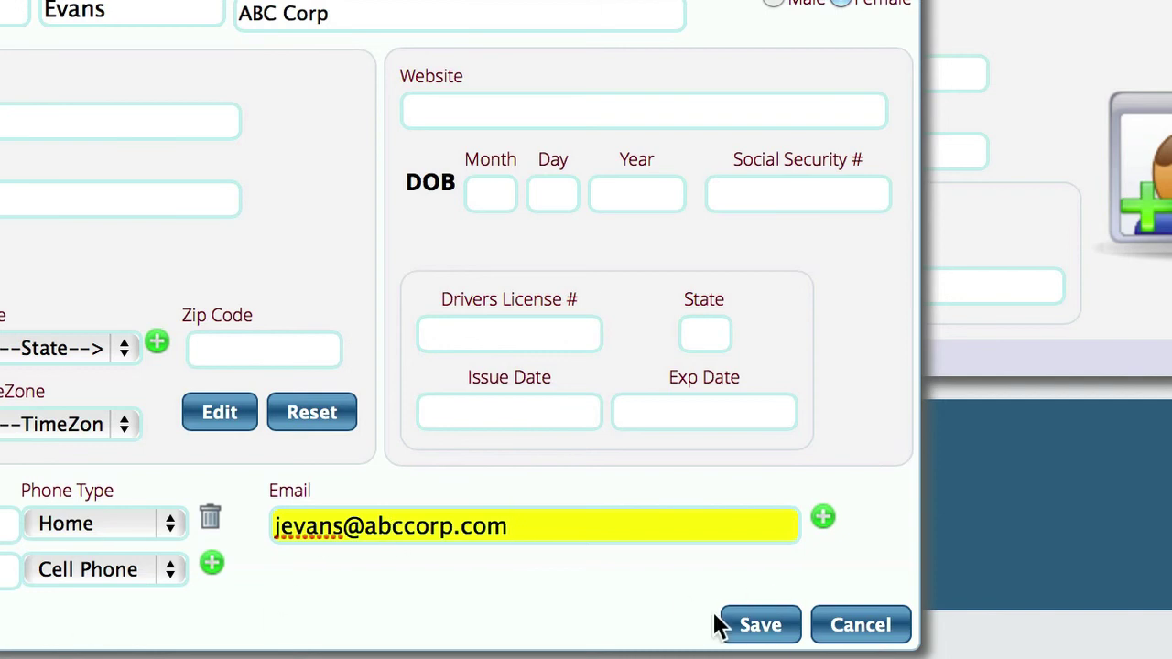
# Enter the contact's abccorp.com email address, fixing typos, and save the new contact
pyautogui.click(753, 627)
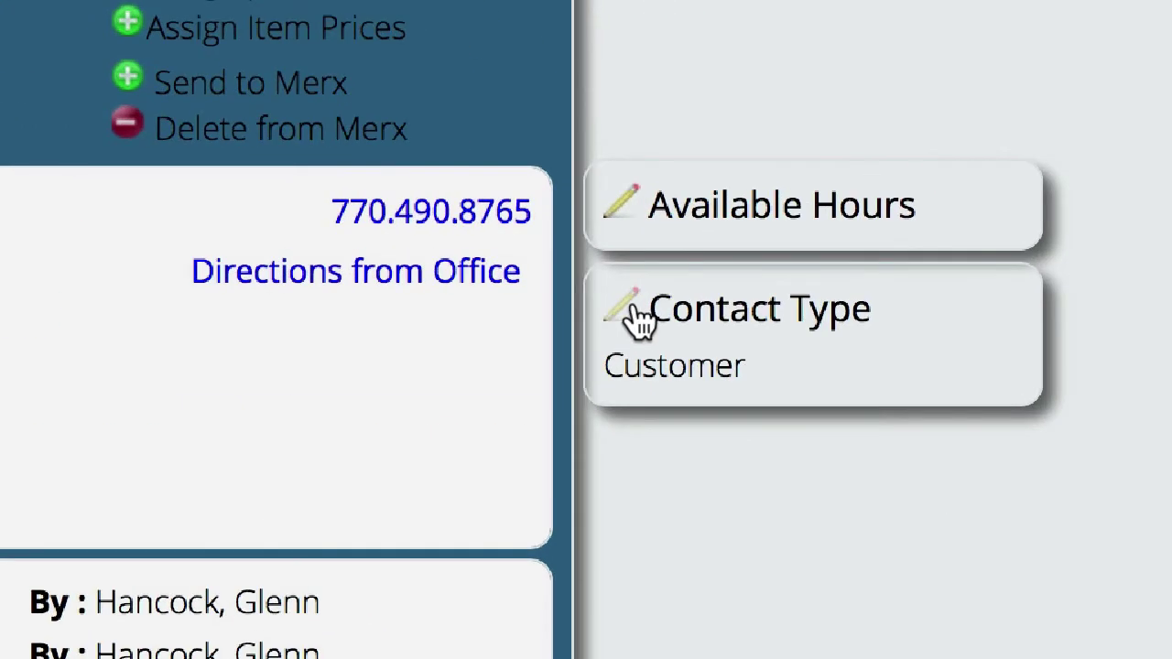
# Tick Employee in the contact types alongside Customer and save the change
pyautogui.click(627, 313)
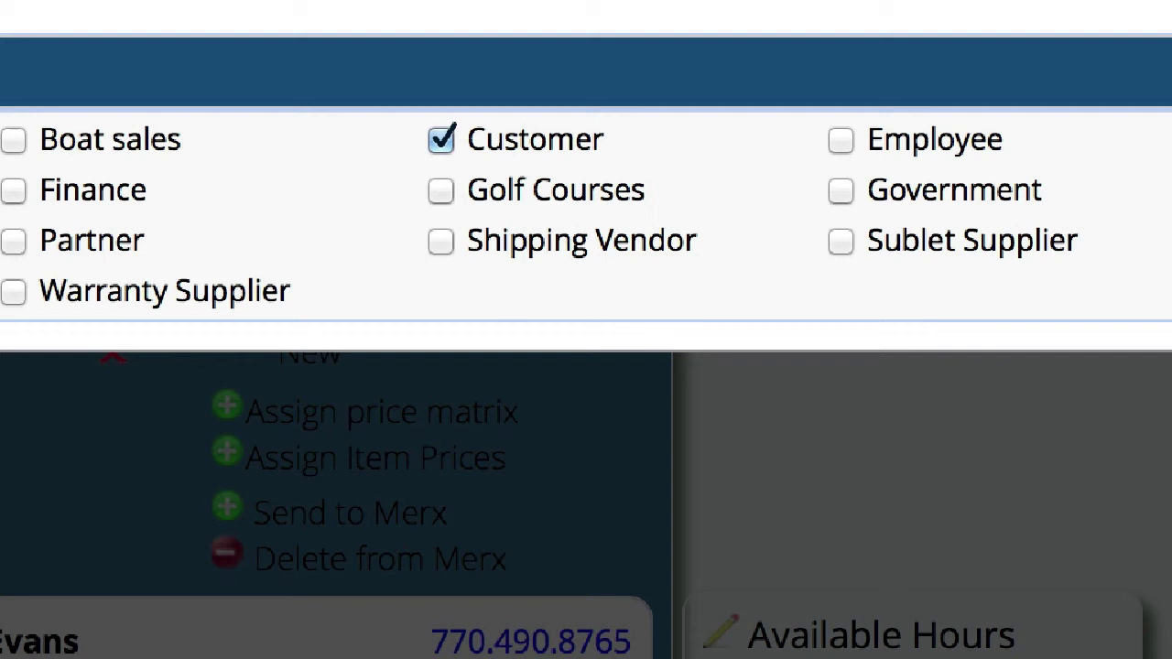
pyautogui.click(841, 139)
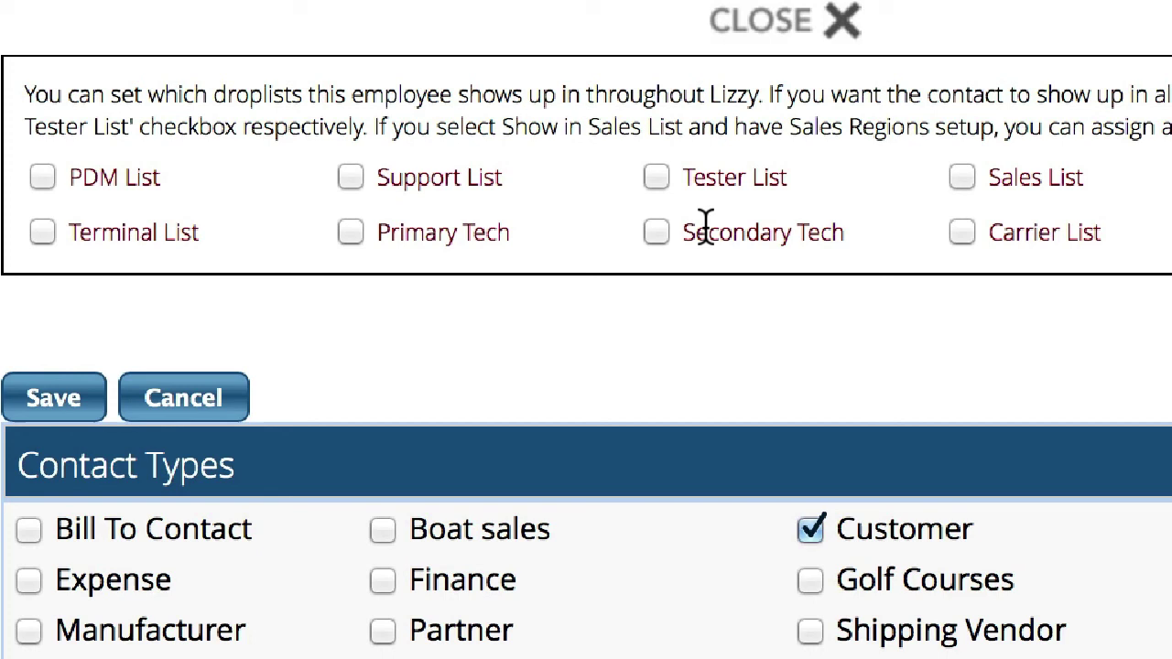
pyautogui.click(54, 403)
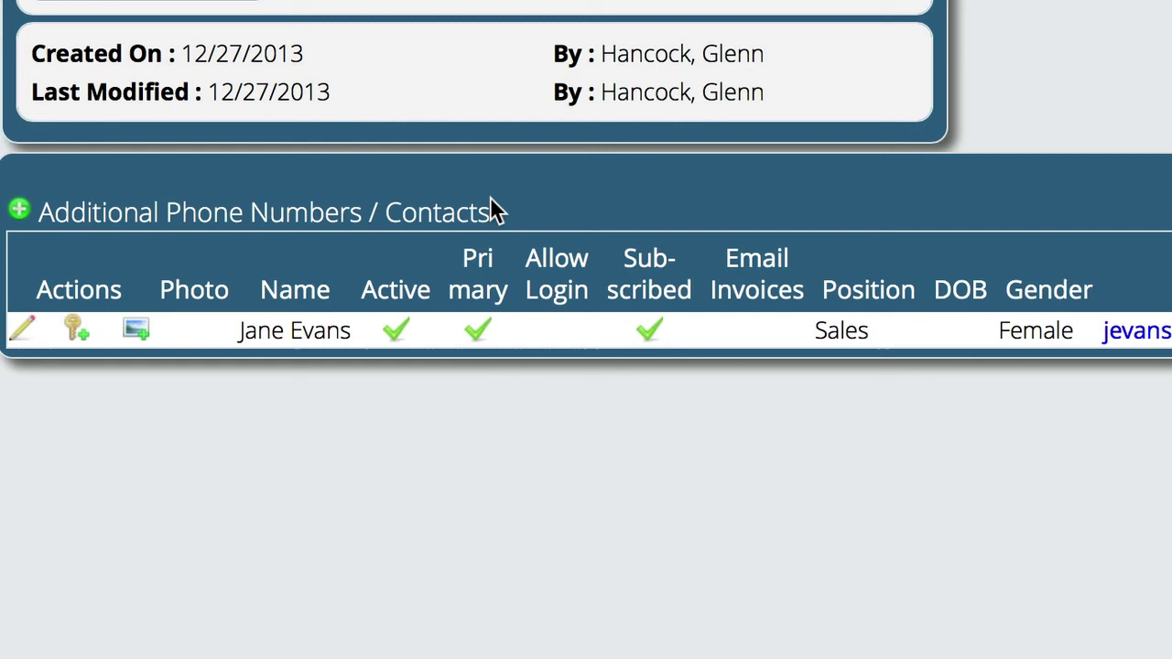
# Assign the Parts Clerk security role with login allowed and save the contact's role settings
pyautogui.click(27, 335)
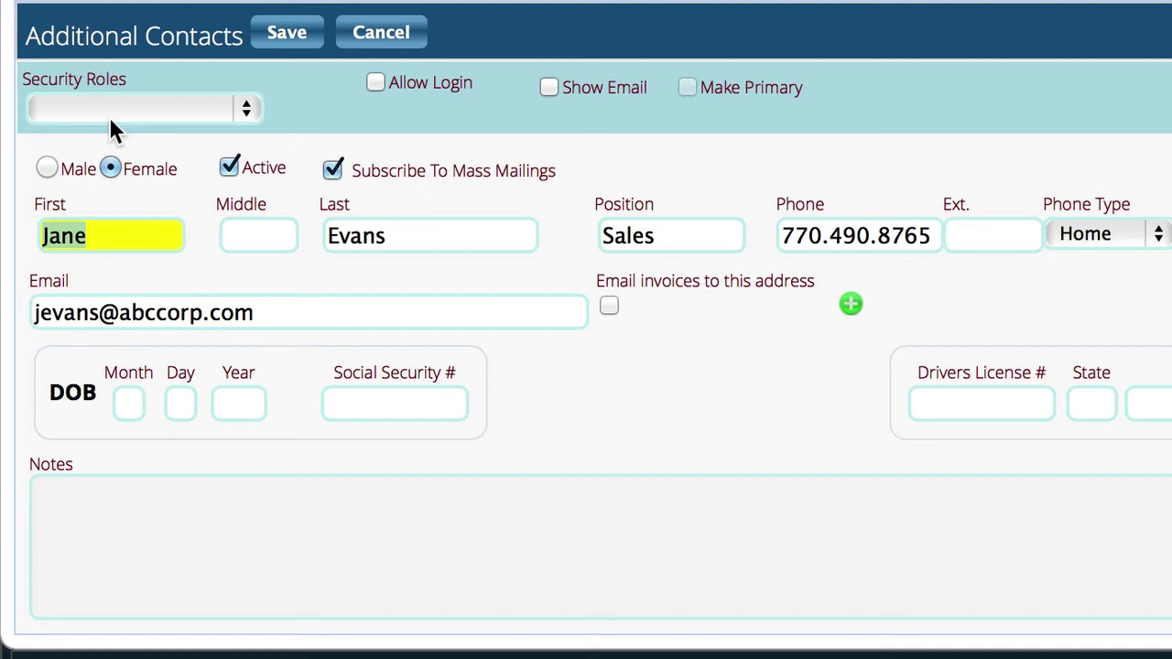
pyautogui.click(106, 104)
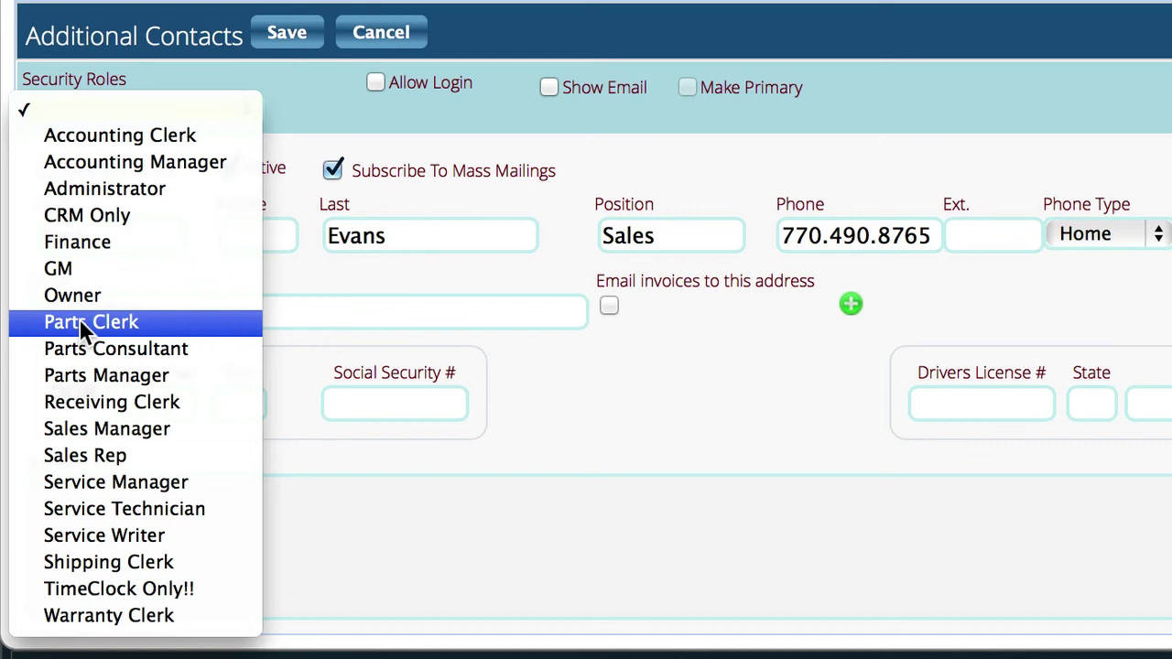
pyautogui.click(126, 320)
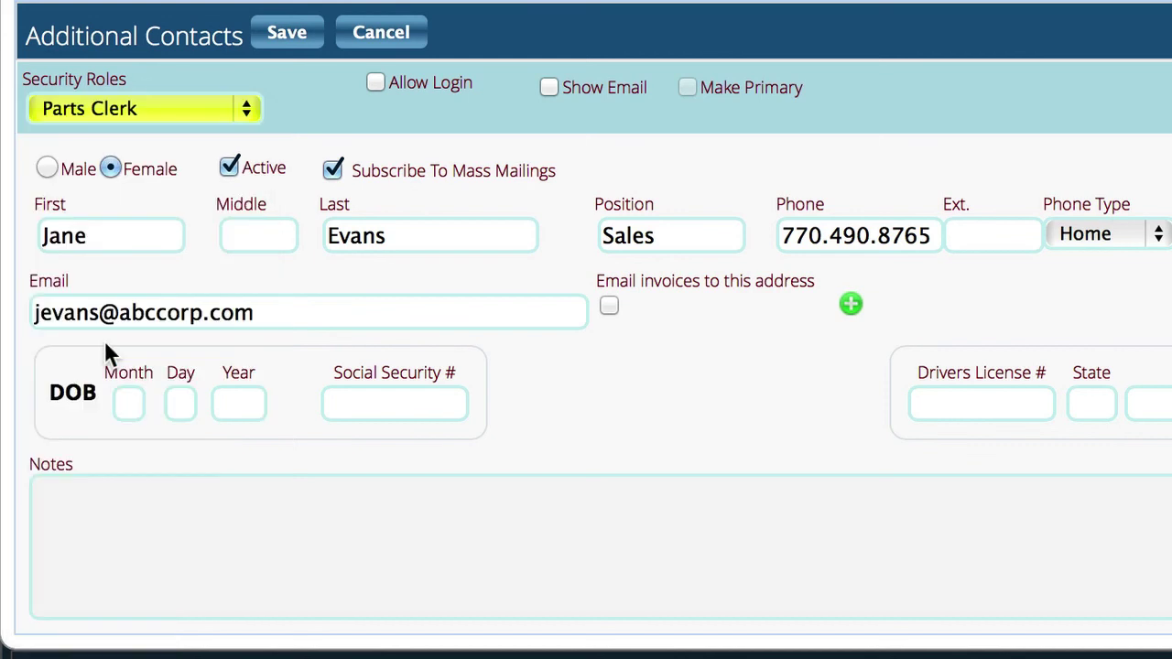
pyautogui.click(376, 83)
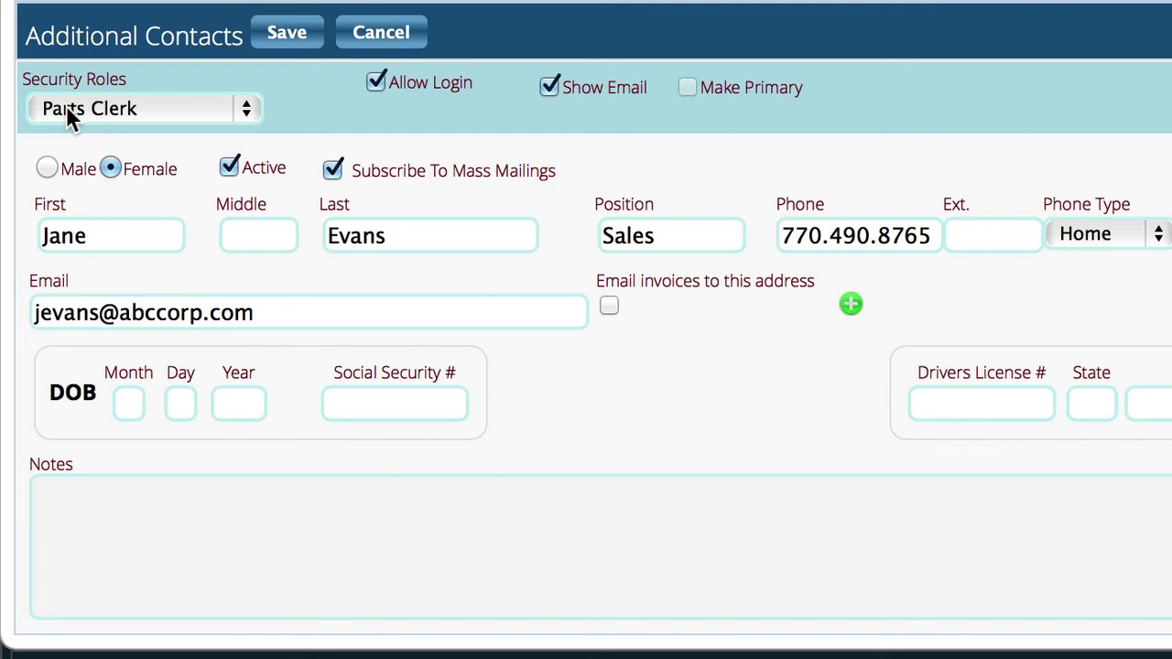
pyautogui.click(287, 34)
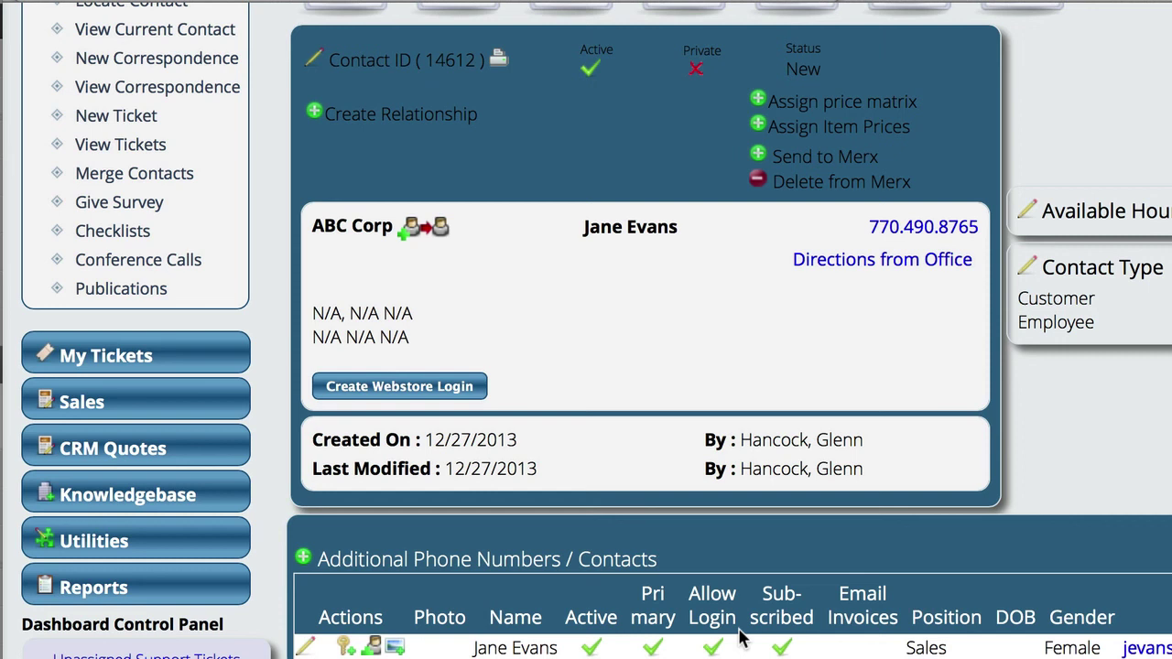
pyautogui.scroll(3, 682, 435)
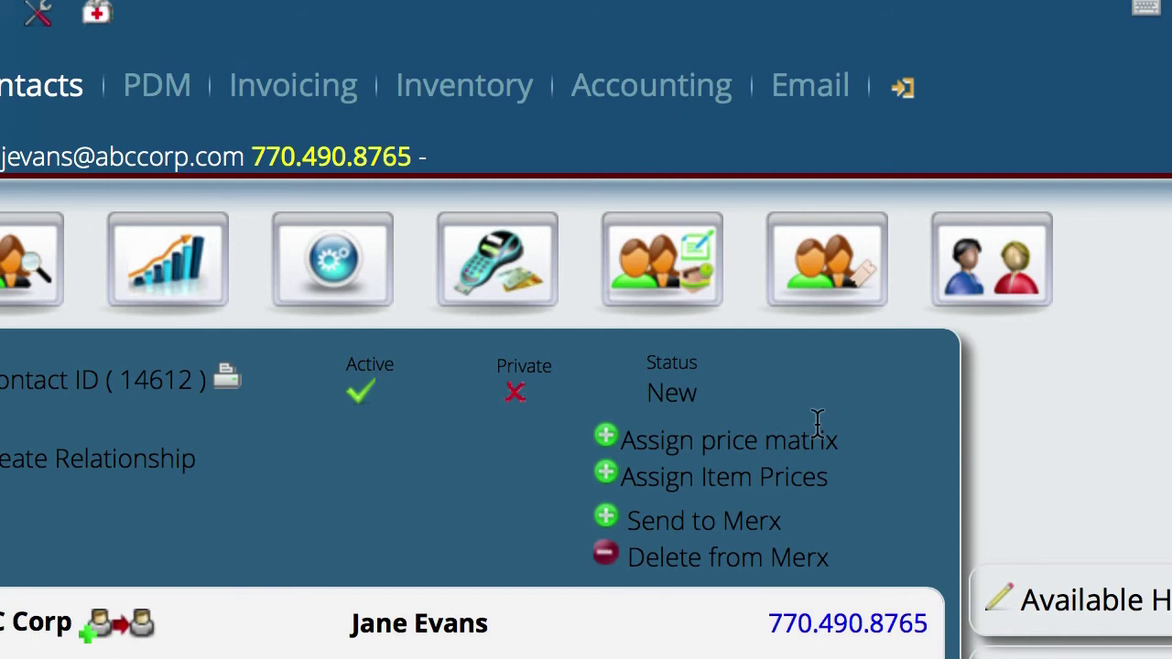
# Go through Settings > Security to reach the Role Setup page
pyautogui.click(903, 92)
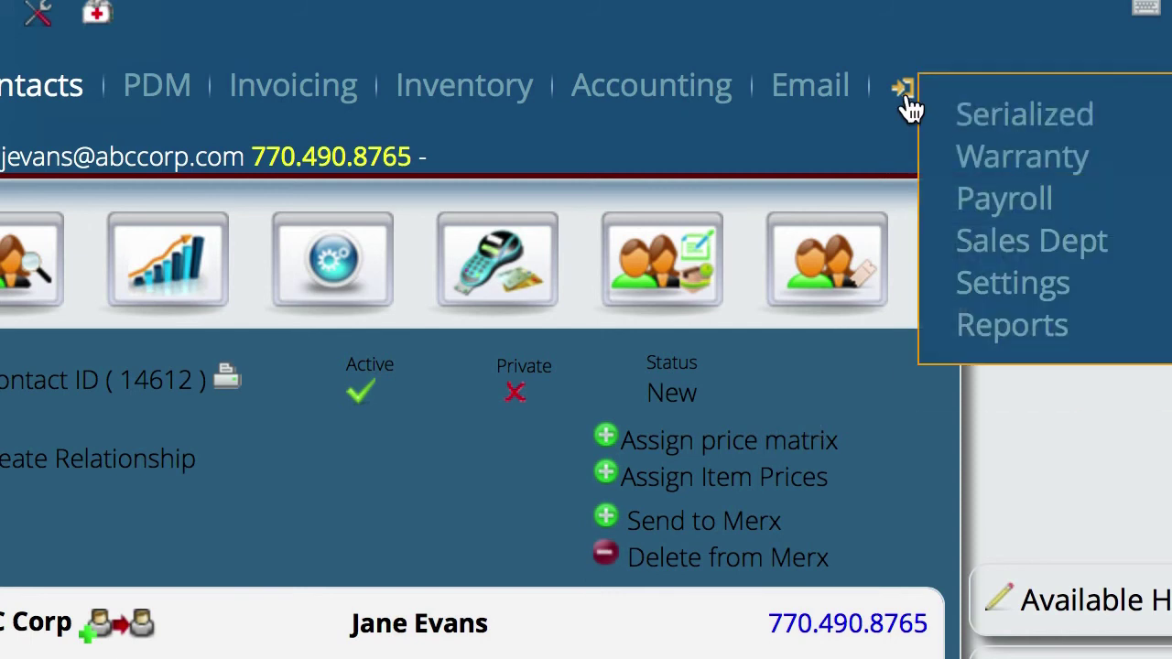
pyautogui.click(998, 285)
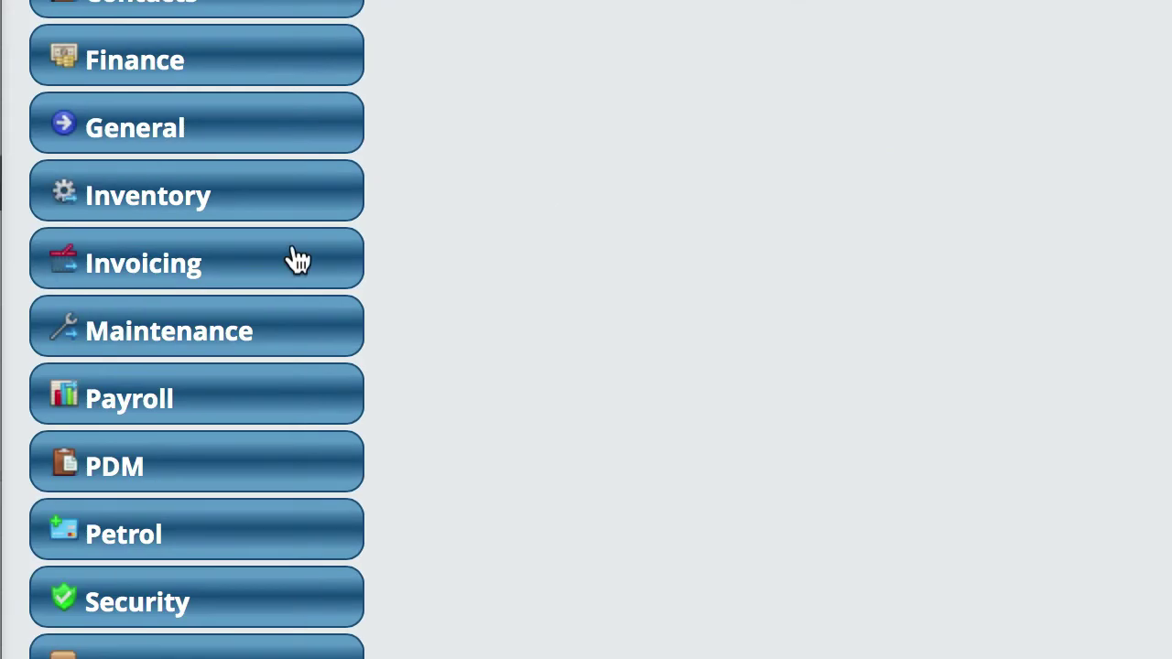
pyautogui.click(165, 595)
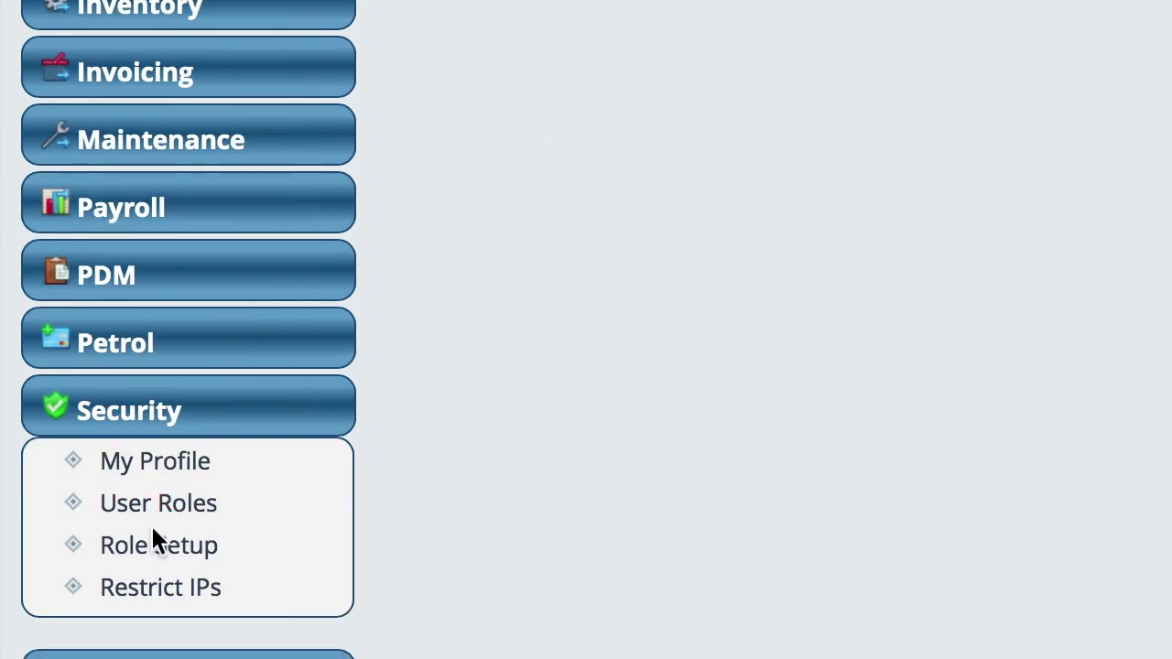
pyautogui.click(159, 549)
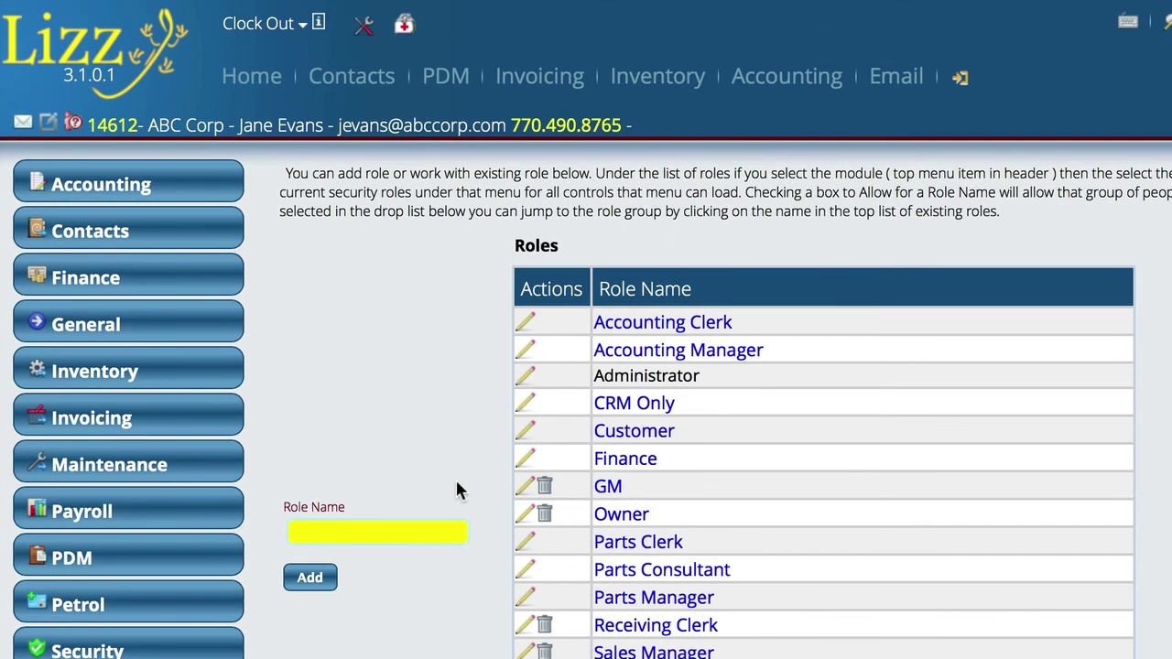